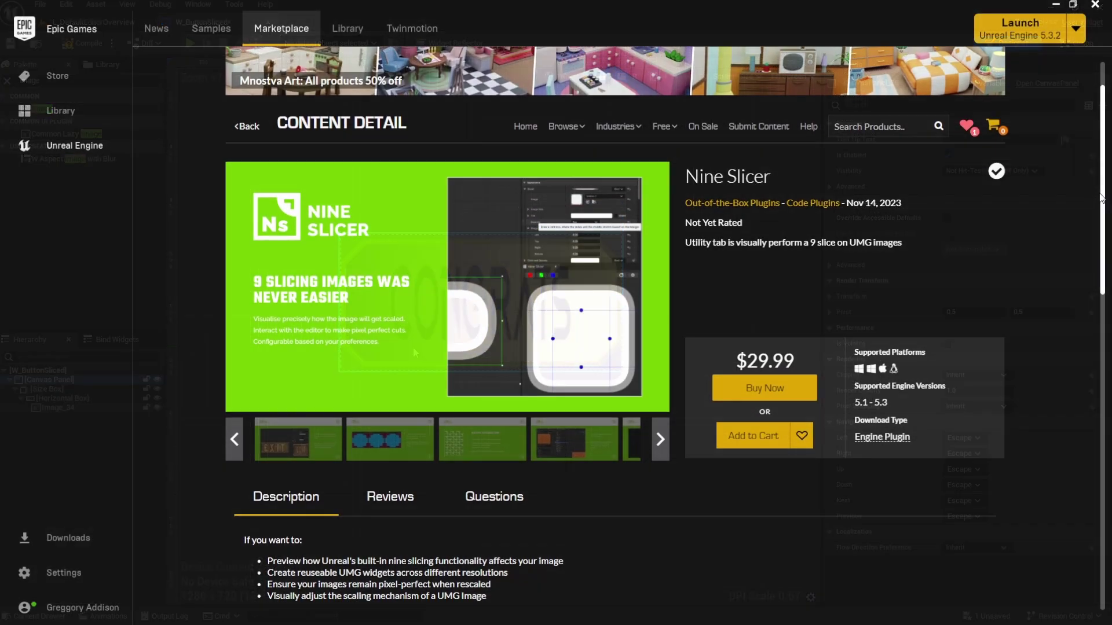
Select the CONGRATS image and drag its Box margins to 0.388, 0.516, 0.364 and 0.386
scroll(1098, 222, "down", 2)
scroll(1099, 223, "down", 4)
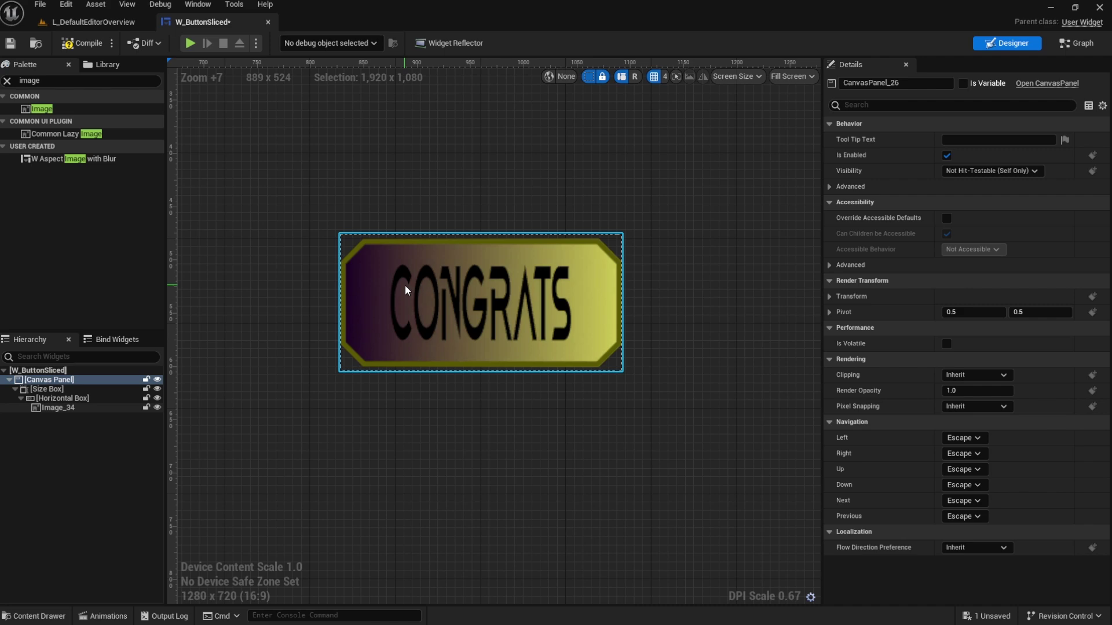
left_click(389, 303)
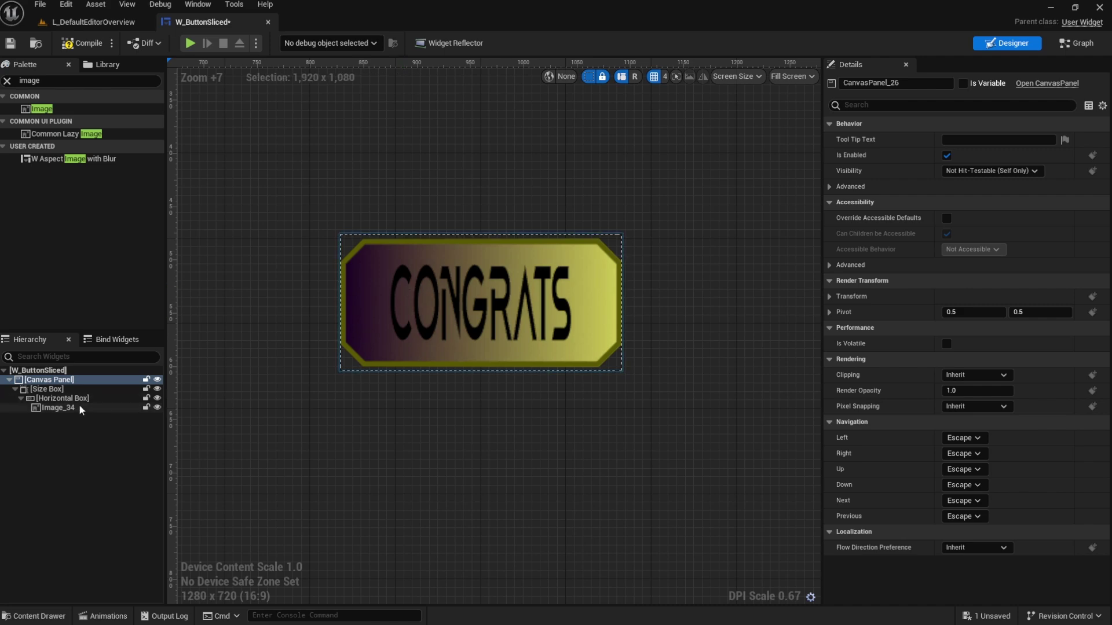
left_click_drag(966, 362, 1013, 378)
left_click_drag(967, 393, 1005, 394)
left_click_drag(967, 409, 996, 409)
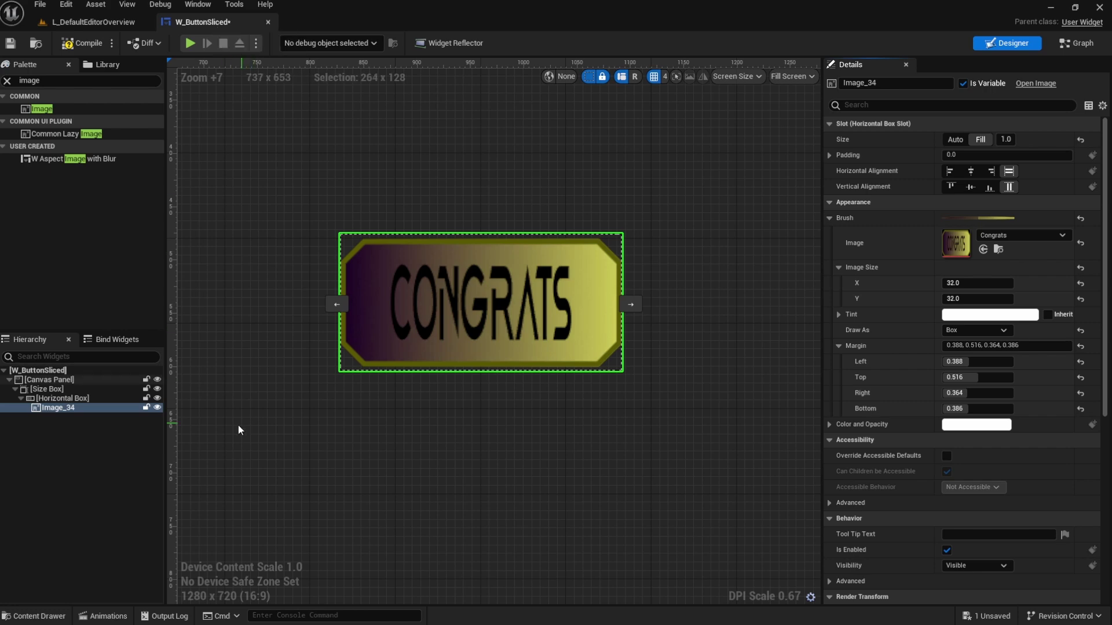
Switch the CONGRATS image to plain Image and shrink its Size Box to about 235 × 35
left_click(977, 330)
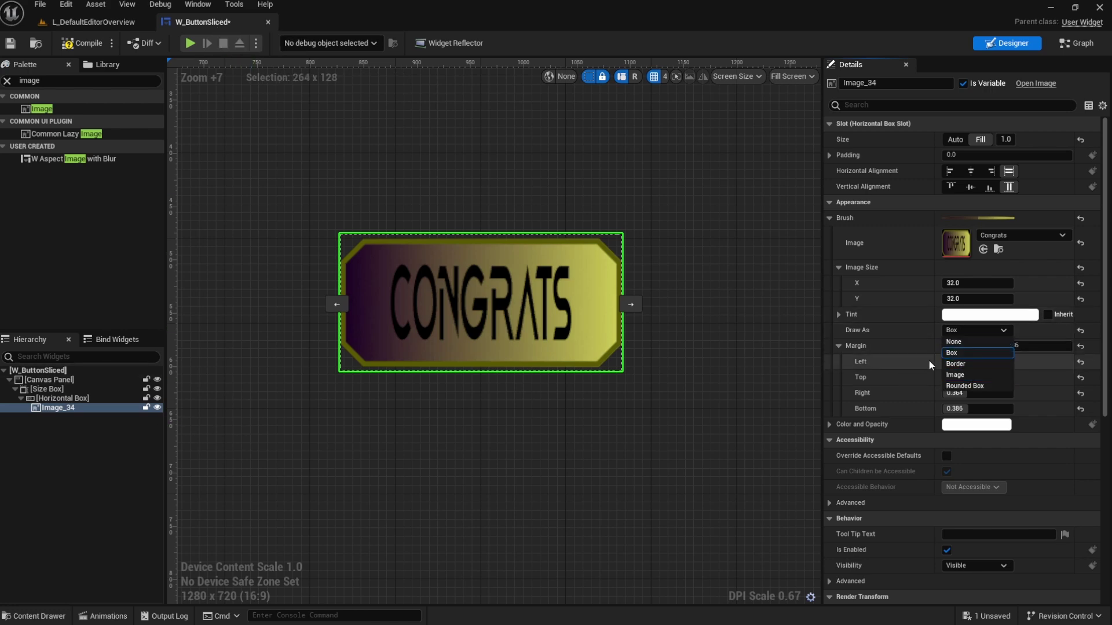
left_click(966, 375)
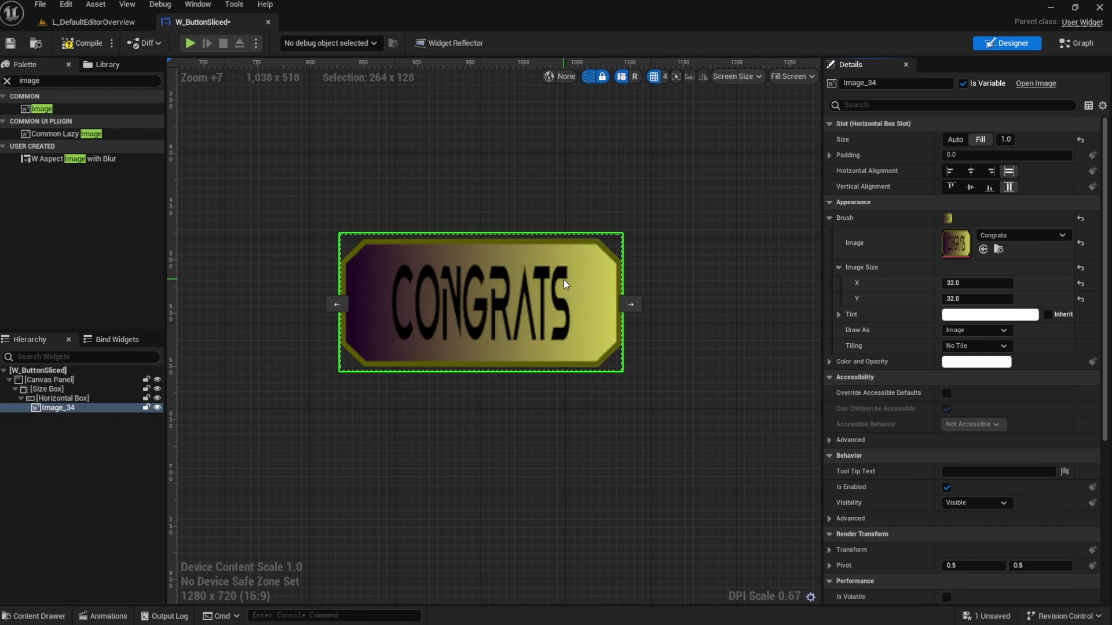
left_click(67, 390)
left_click_drag(624, 231, 593, 329)
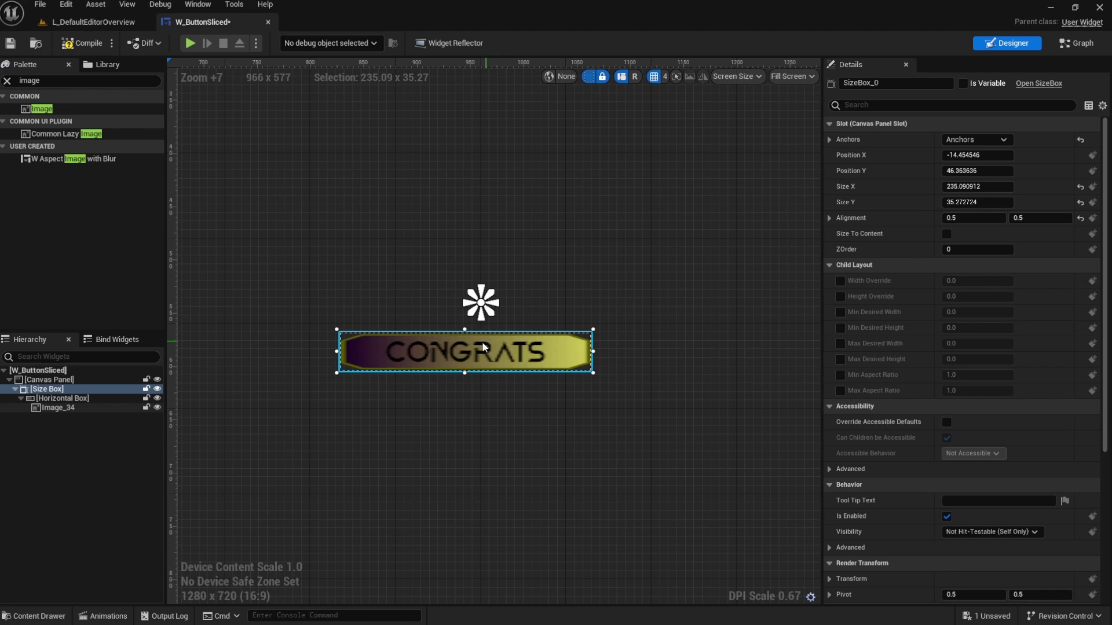
scroll(484, 347, "up", 7)
scroll(396, 330, "down", 1)
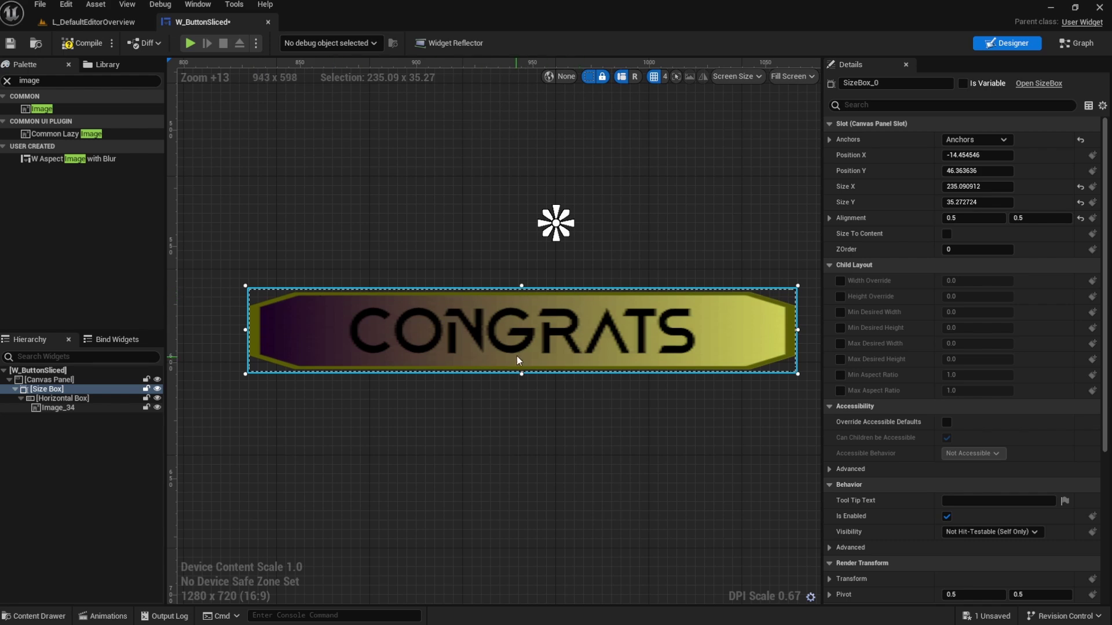
scroll(574, 329, "down", 1)
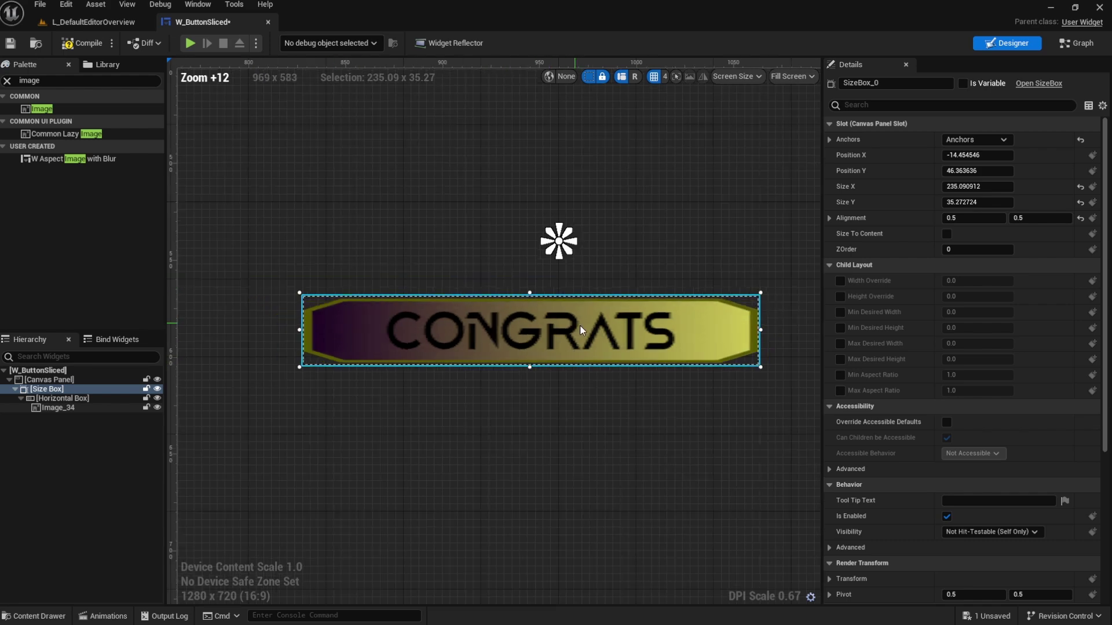
scroll(530, 319, "down", 1)
scroll(511, 314, "up", 1)
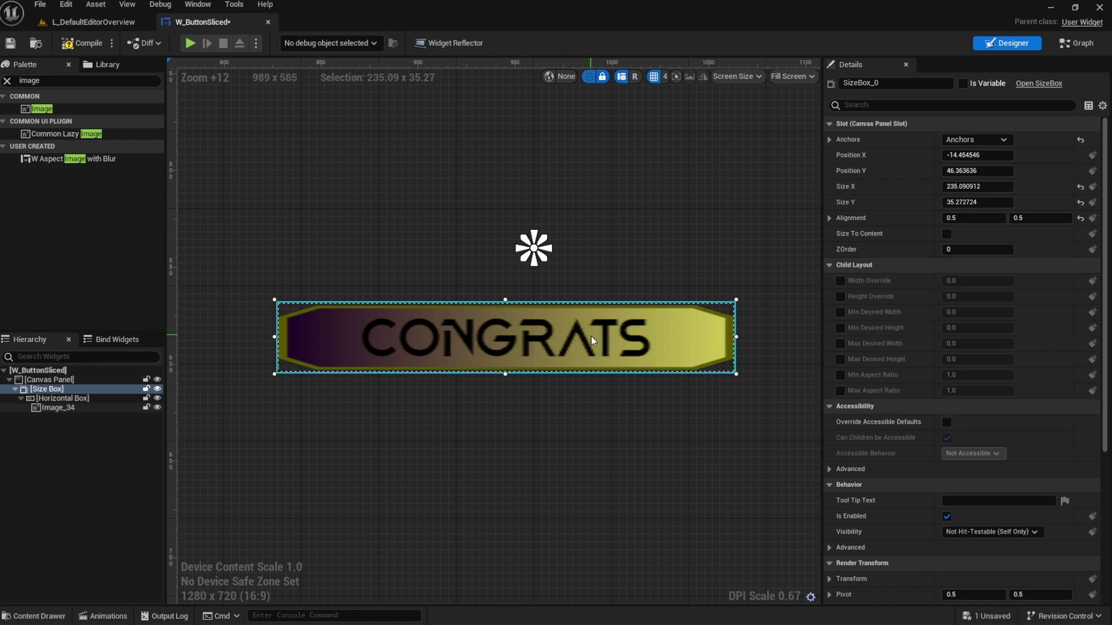
Draw the CONGRATS image as Box again and reset each of its four margins to 0
left_click(97, 408)
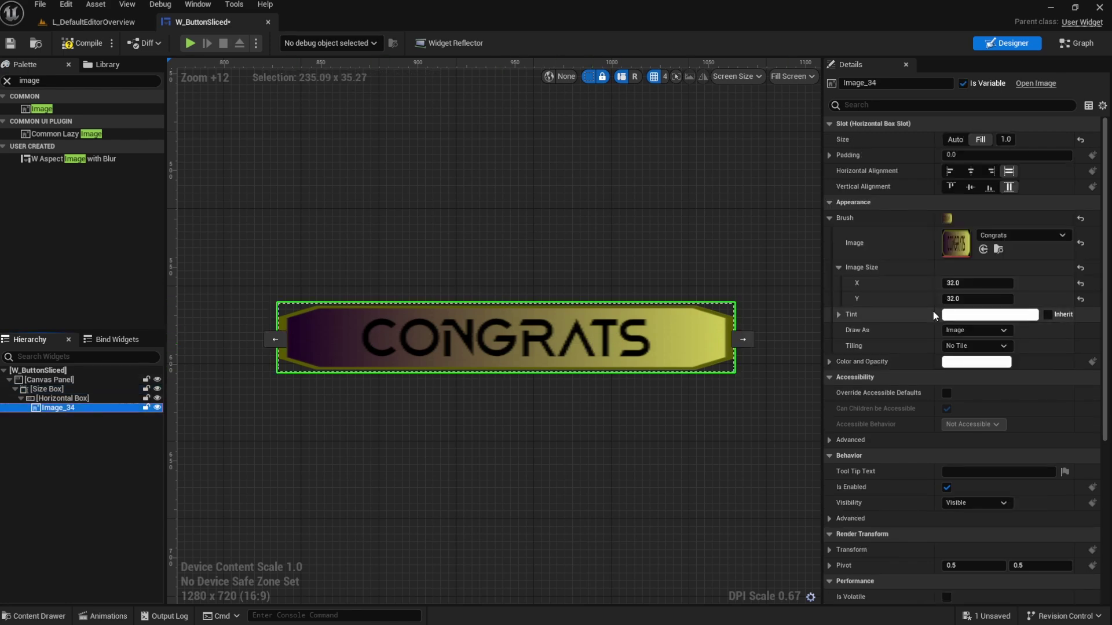
left_click(976, 330)
left_click(972, 352)
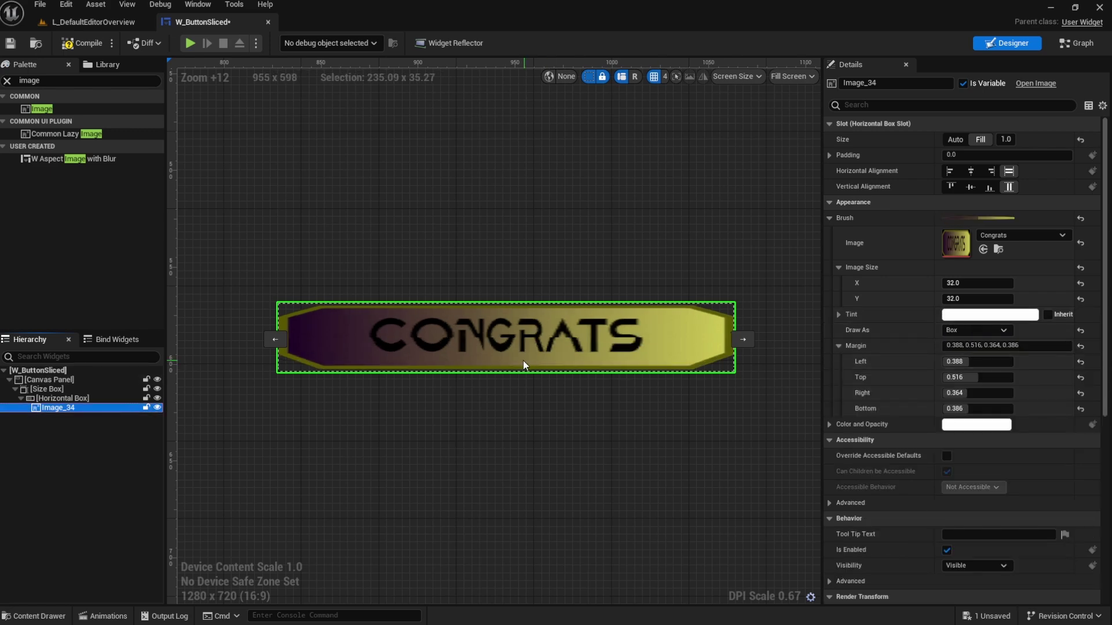
left_click(1080, 362)
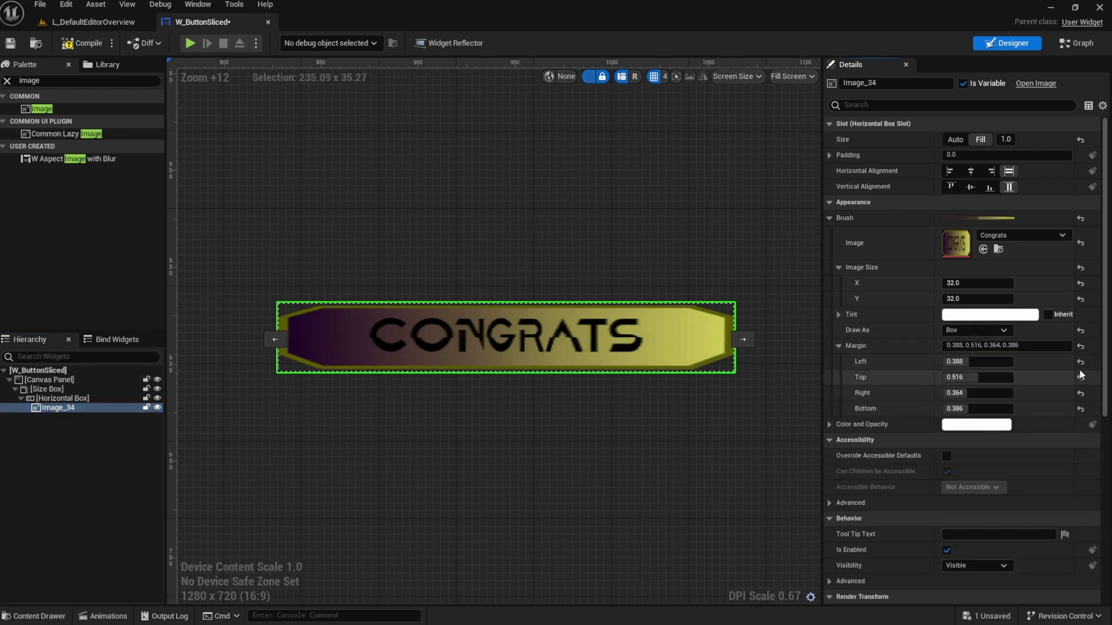
left_click(1080, 377)
left_click(1081, 393)
left_click(1081, 408)
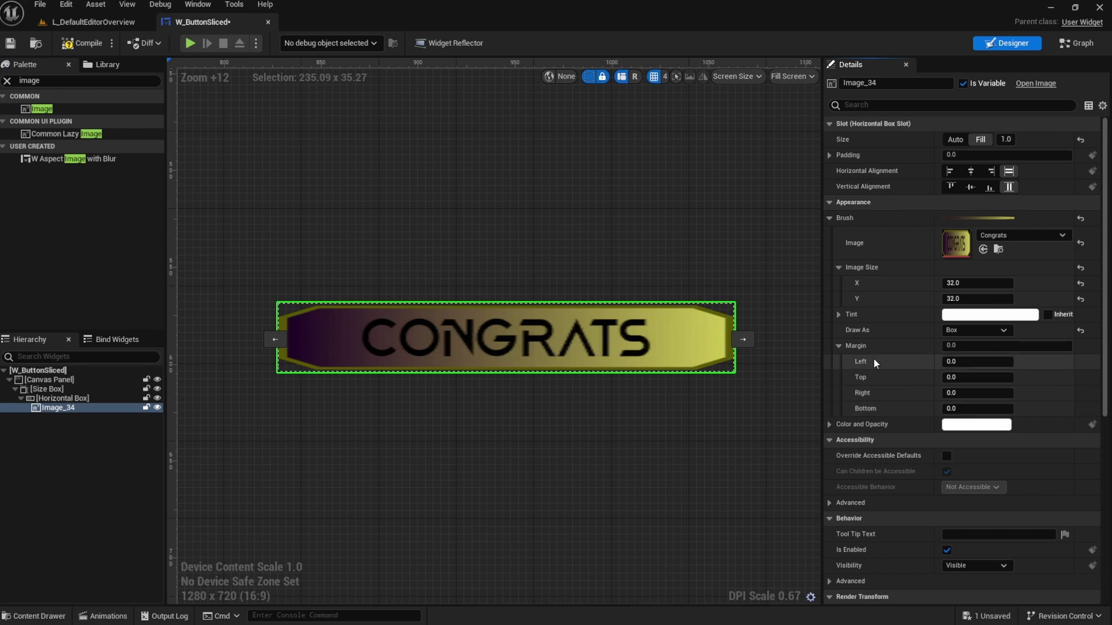
Try out different left, right and other margin values, then reset all margins to 0.0
left_click_drag(953, 361, 955, 377)
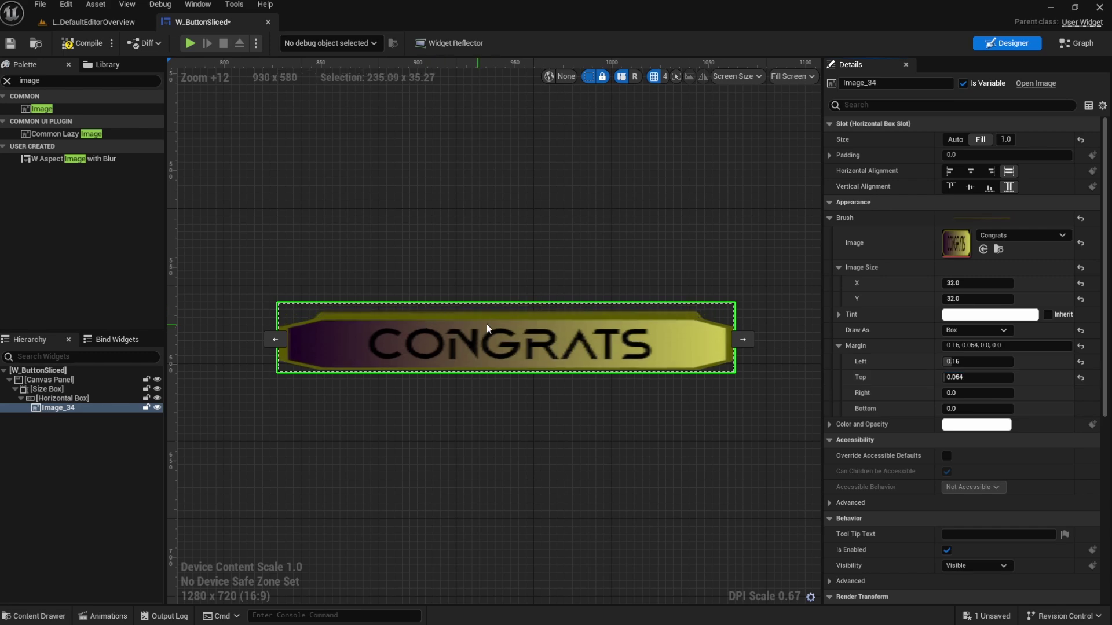
left_click_drag(966, 392, 956, 408)
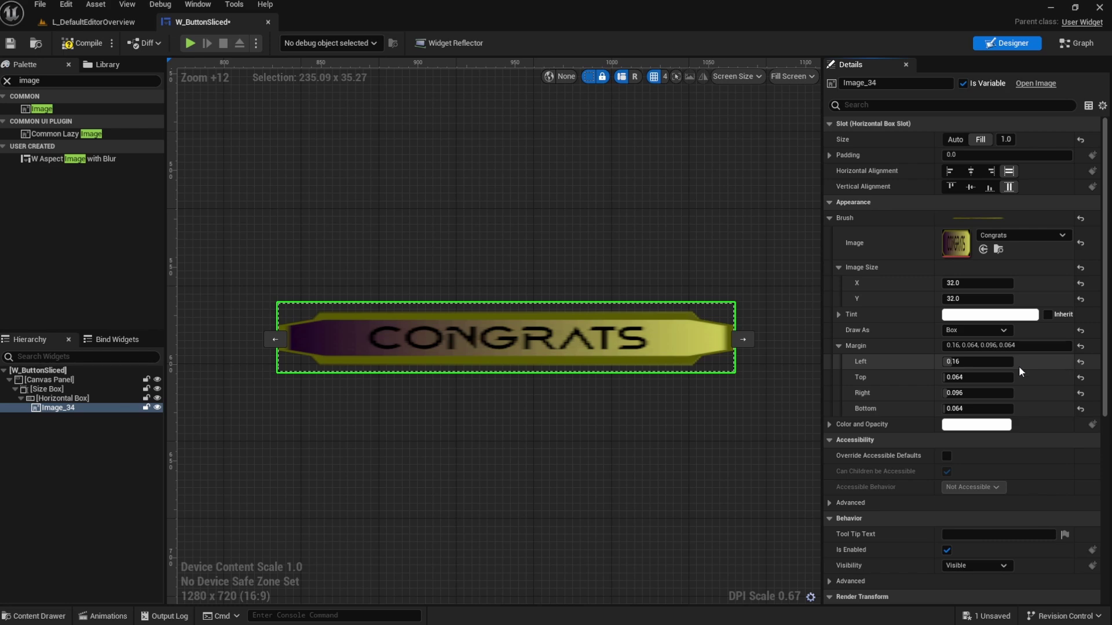
left_click_drag(1019, 366, 1001, 383)
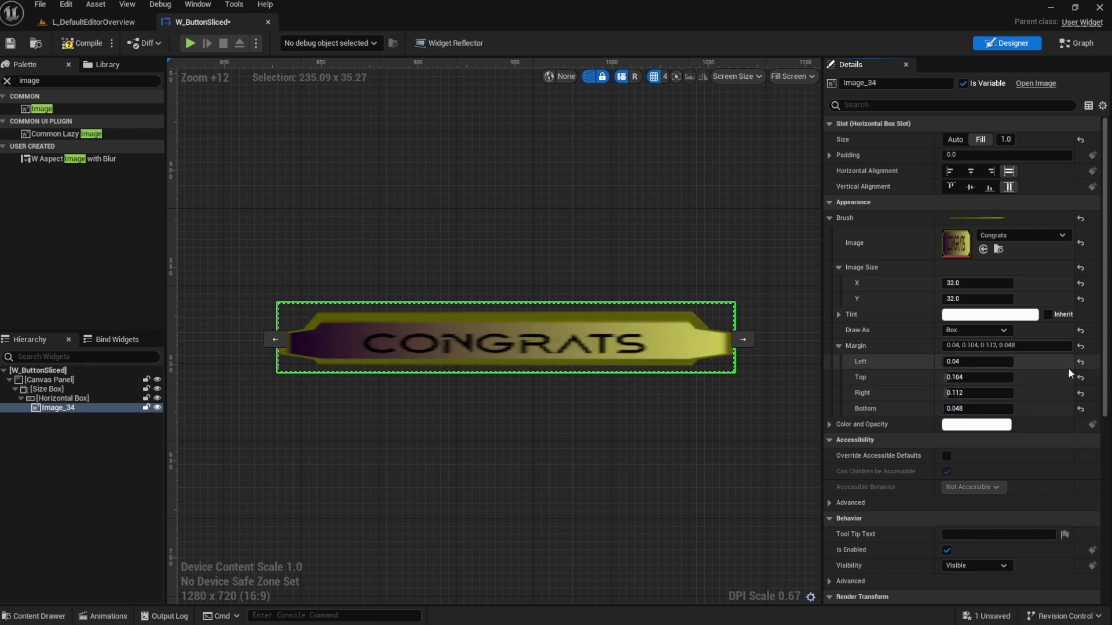
left_click(1081, 345)
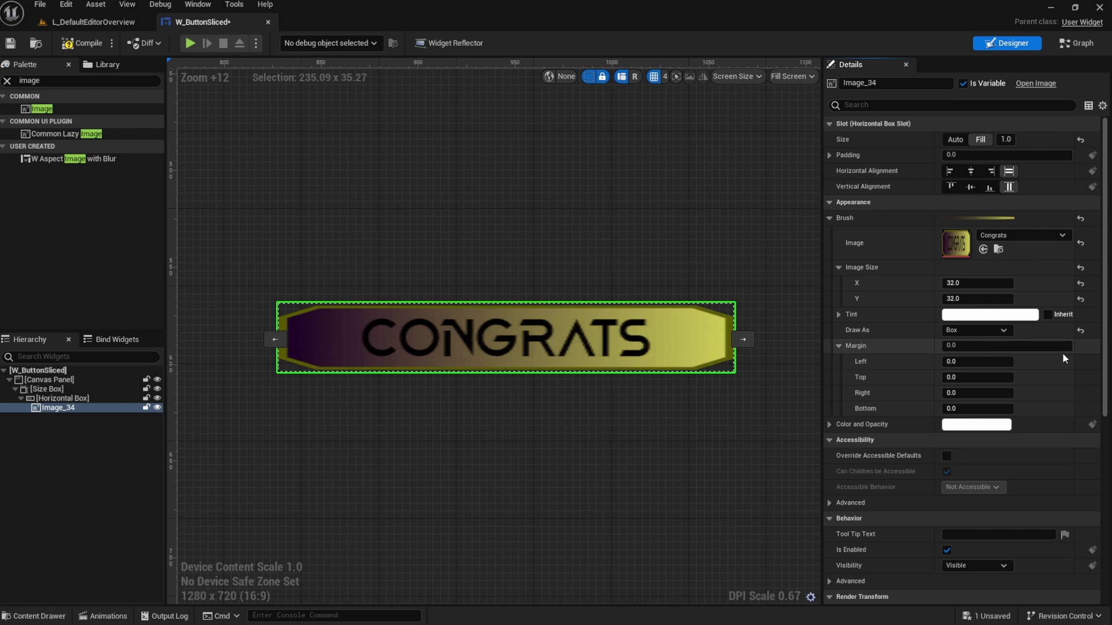
Compile the widget and enable the Nine Slicer plugin, found by searching 'nine', in Plugins
left_click(89, 53)
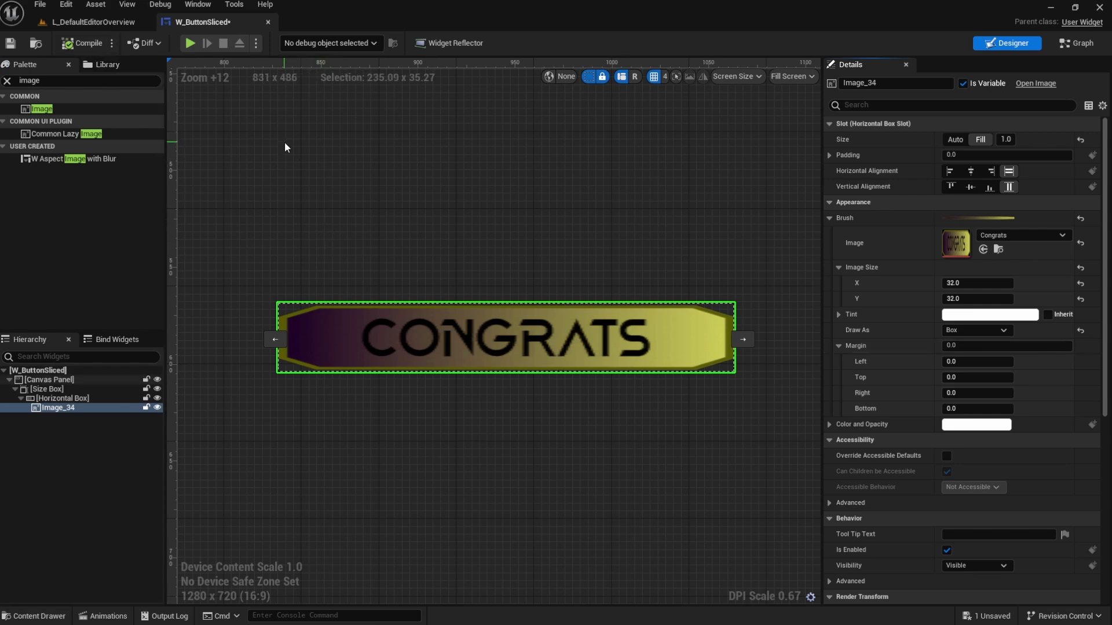
left_click(66, 4)
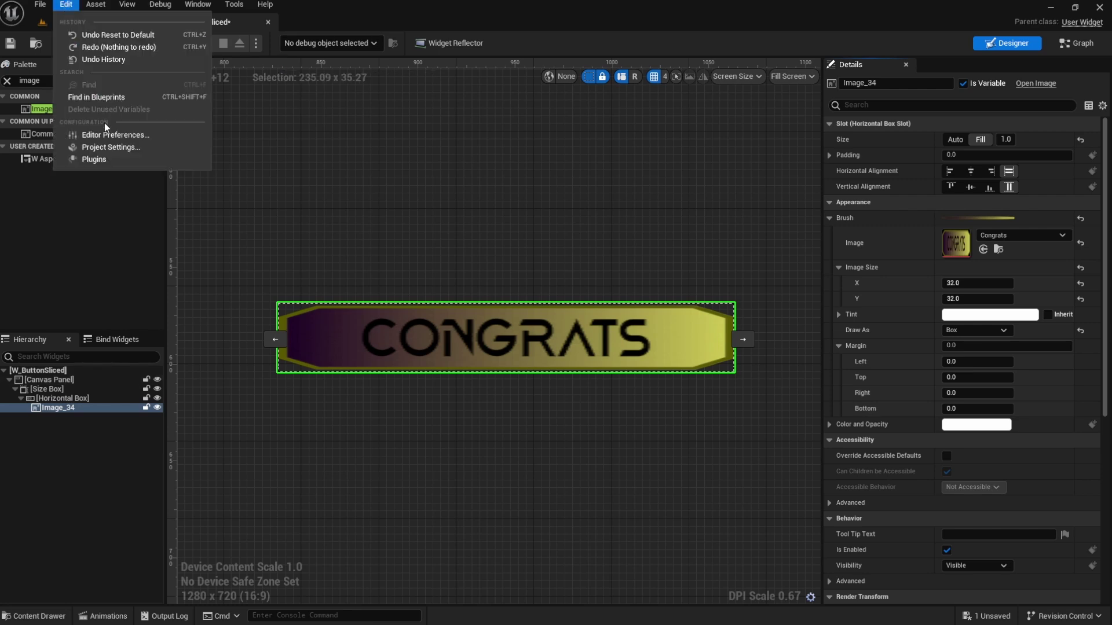
left_click(99, 159)
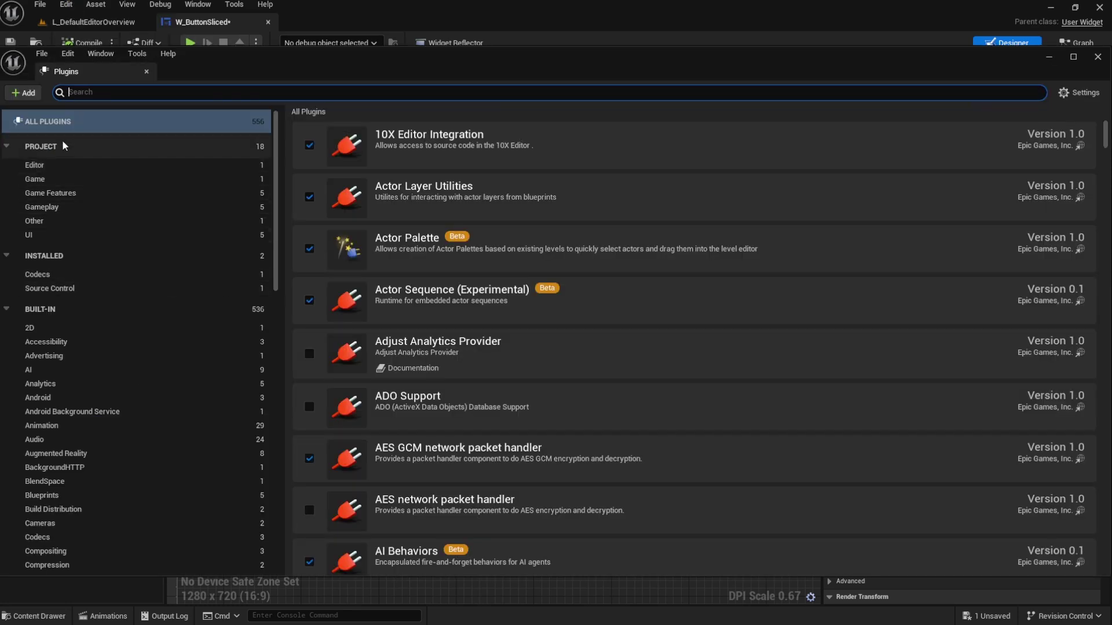
type("nine")
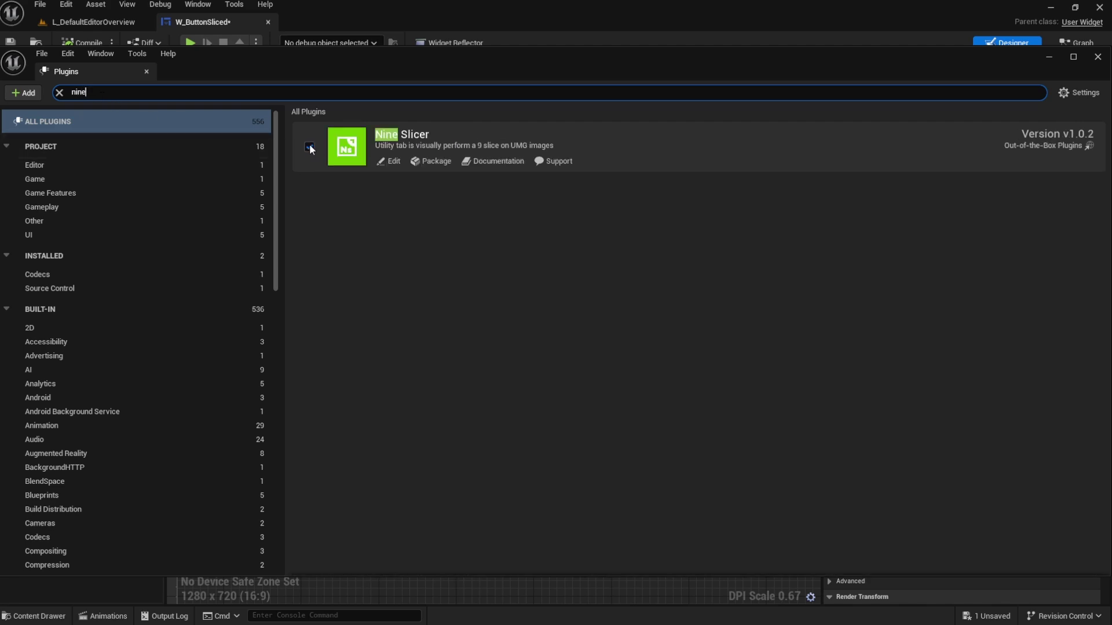
left_click(308, 146)
left_click(146, 72)
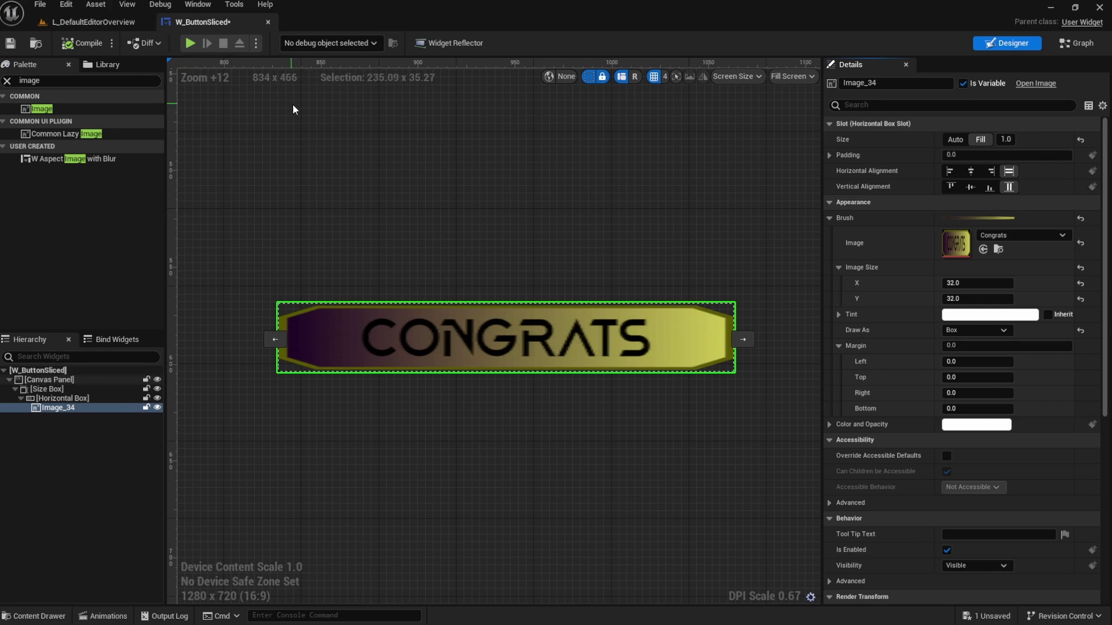
Open the Nine Slicer panel from Window and dock it above the designer viewport
left_click(196, 6)
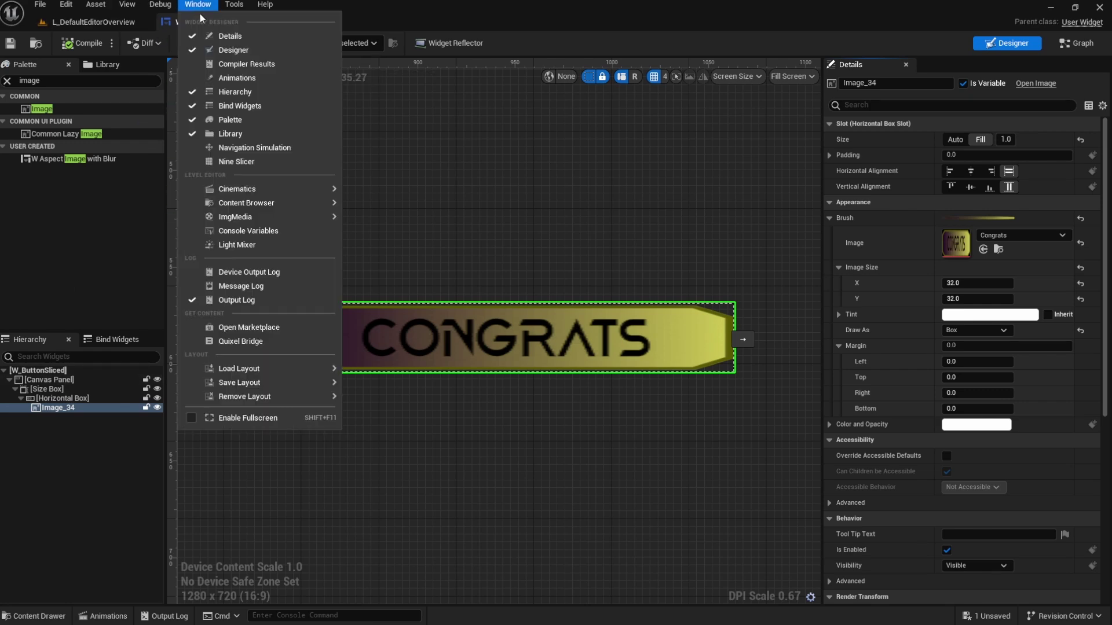
left_click(230, 164)
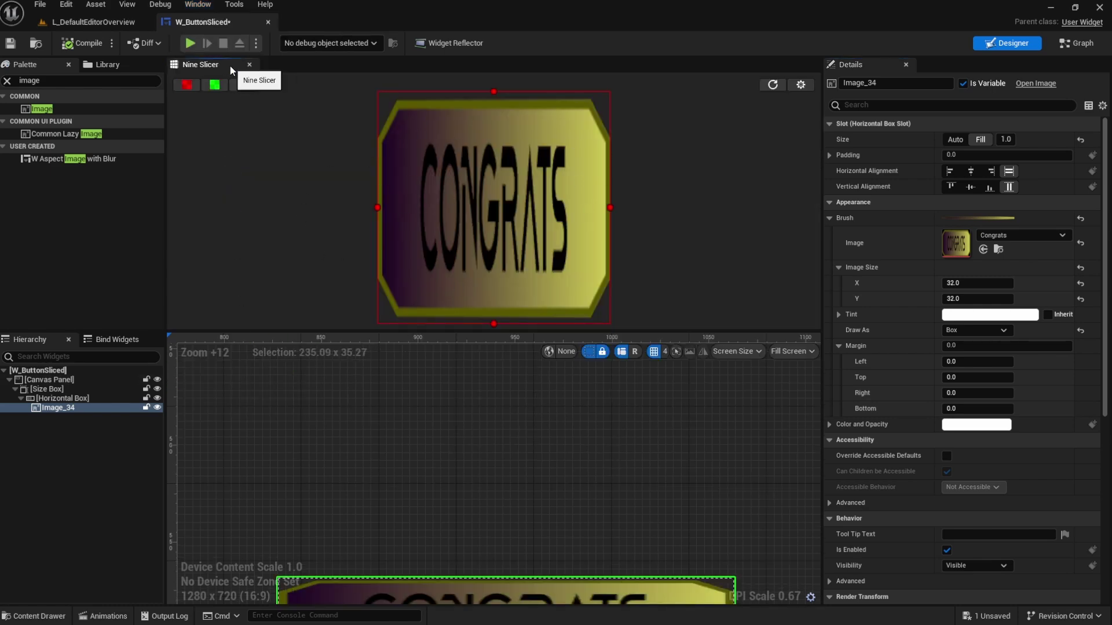
left_click_drag(229, 64, 338, 290)
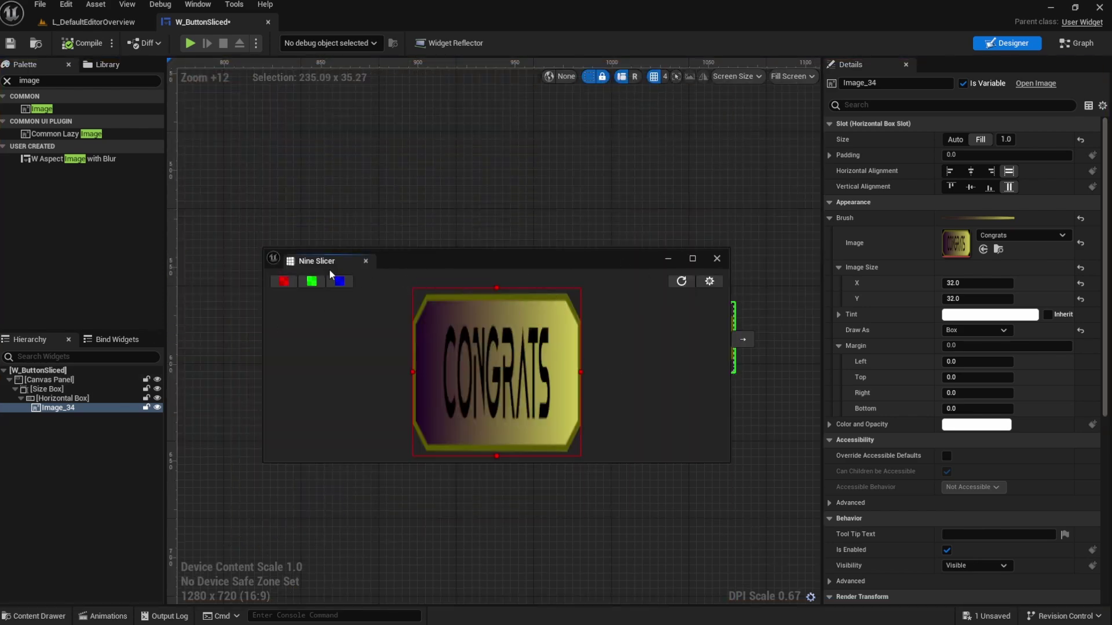
left_click_drag(335, 264, 287, 102)
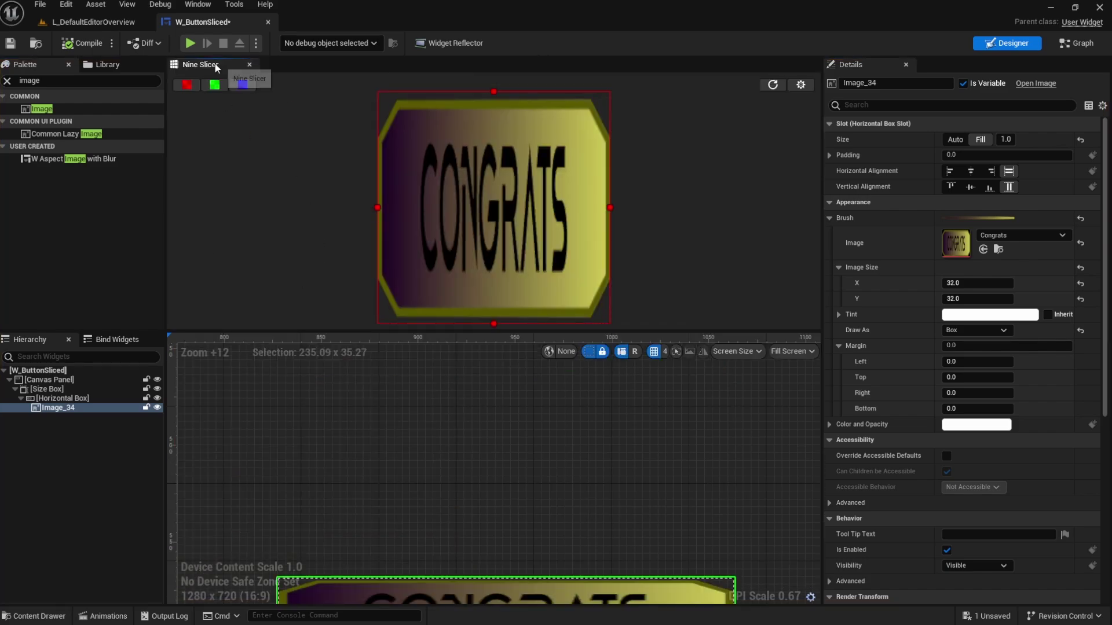
left_click_drag(215, 64, 944, 65)
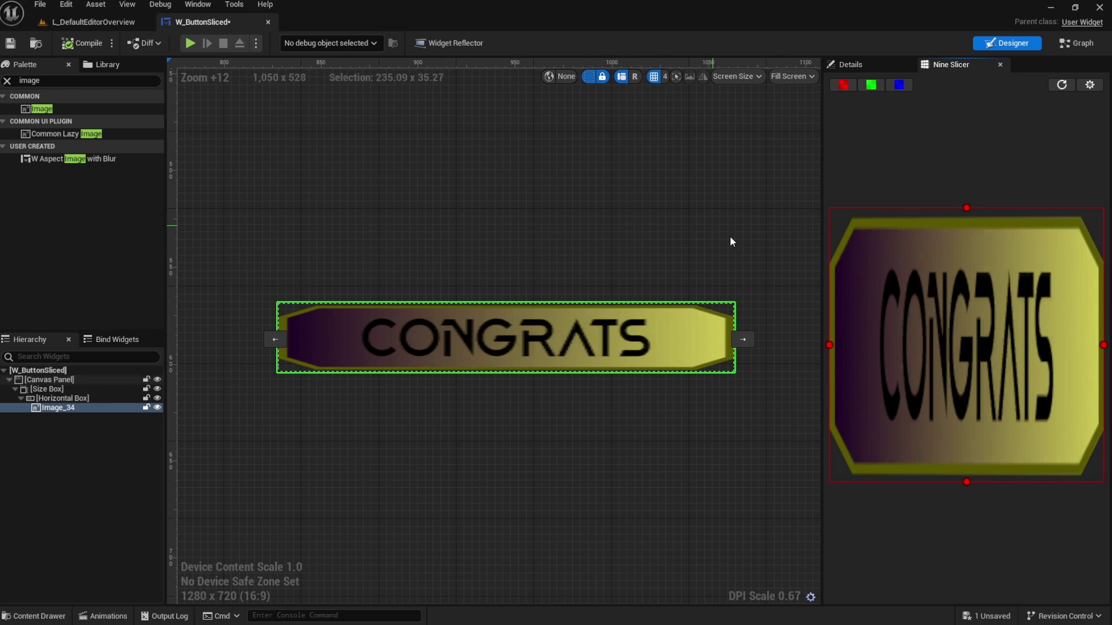
left_click_drag(959, 65, 200, 76)
scroll(457, 416, "down", 2)
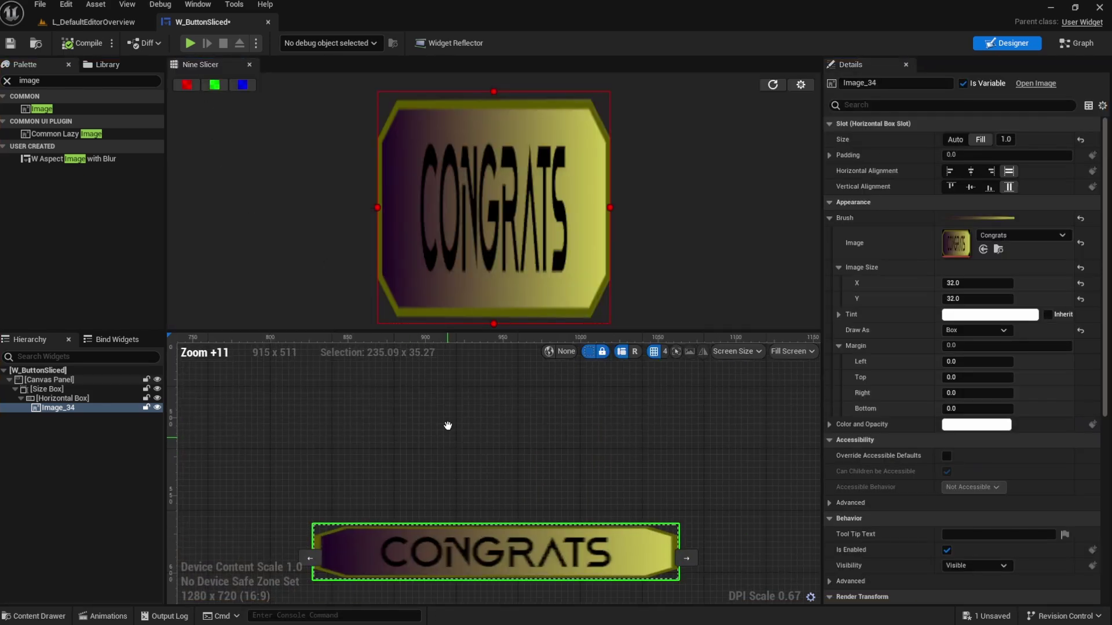
Drag the Nine Slicer handles inward for margins Left 0.18, Top 0.22, Right 0.18, Bottom 0.21
scroll(451, 399, "up", 4)
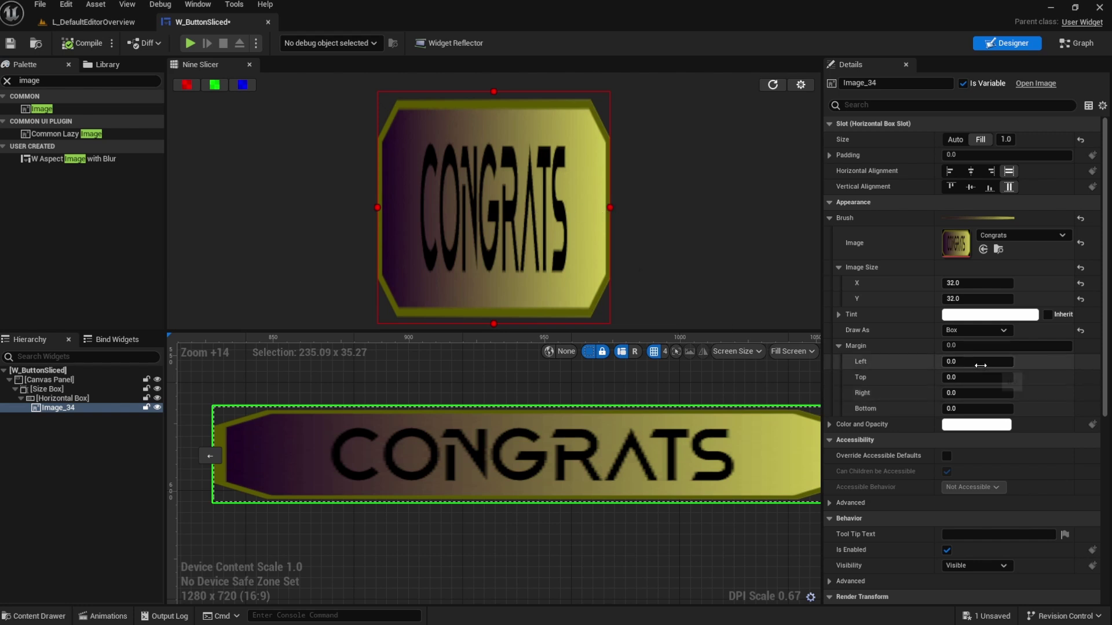
left_click_drag(977, 362, 982, 363)
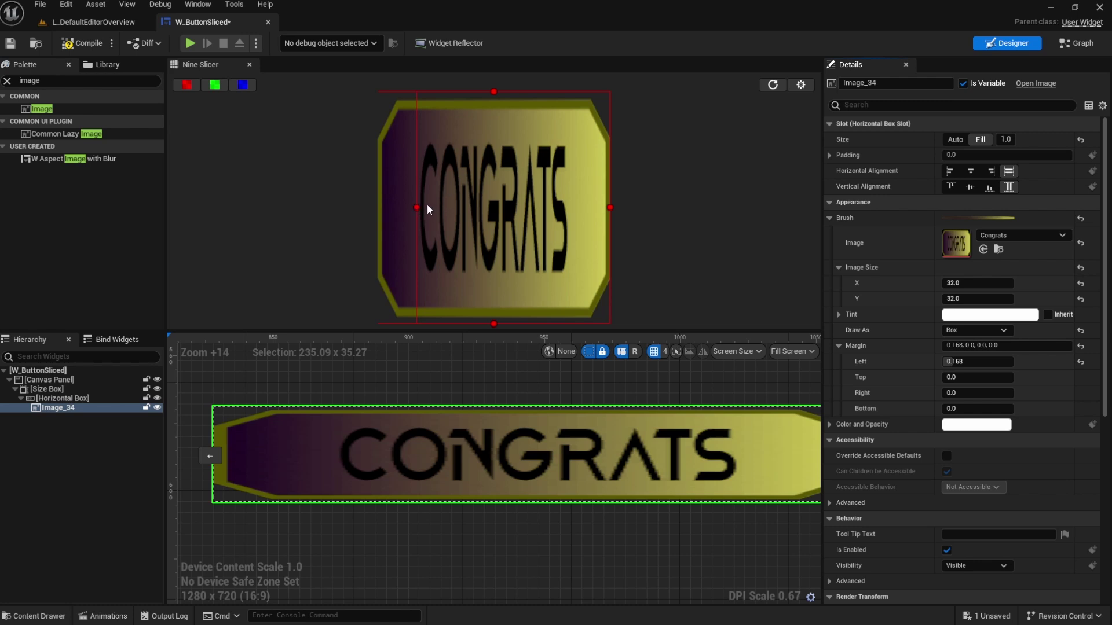
left_click_drag(418, 205, 419, 210)
left_click_drag(494, 91, 498, 141)
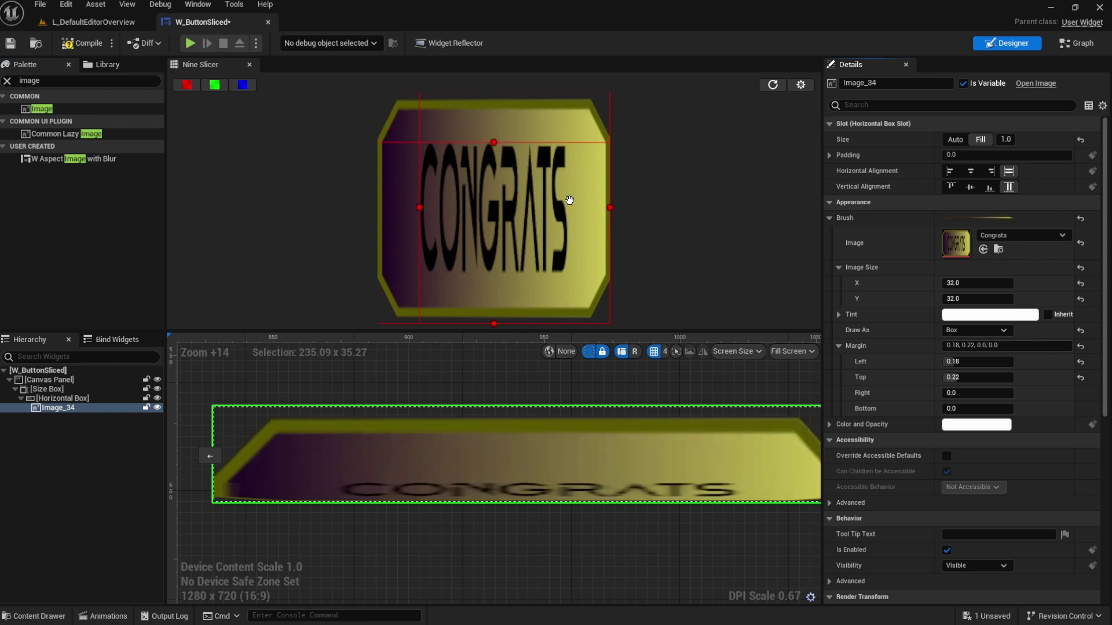
left_click_drag(610, 208, 566, 224)
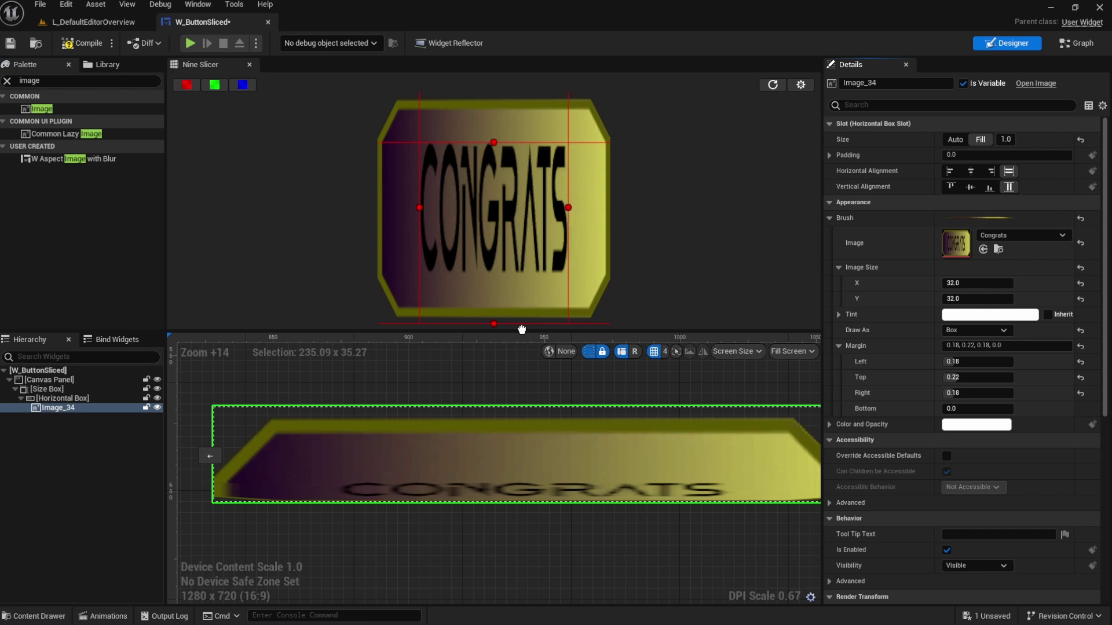
left_click_drag(494, 323, 495, 273)
Zoom the designer out and back in to inspect the box-stretched CONGRATS button
scroll(497, 455, "down", 4)
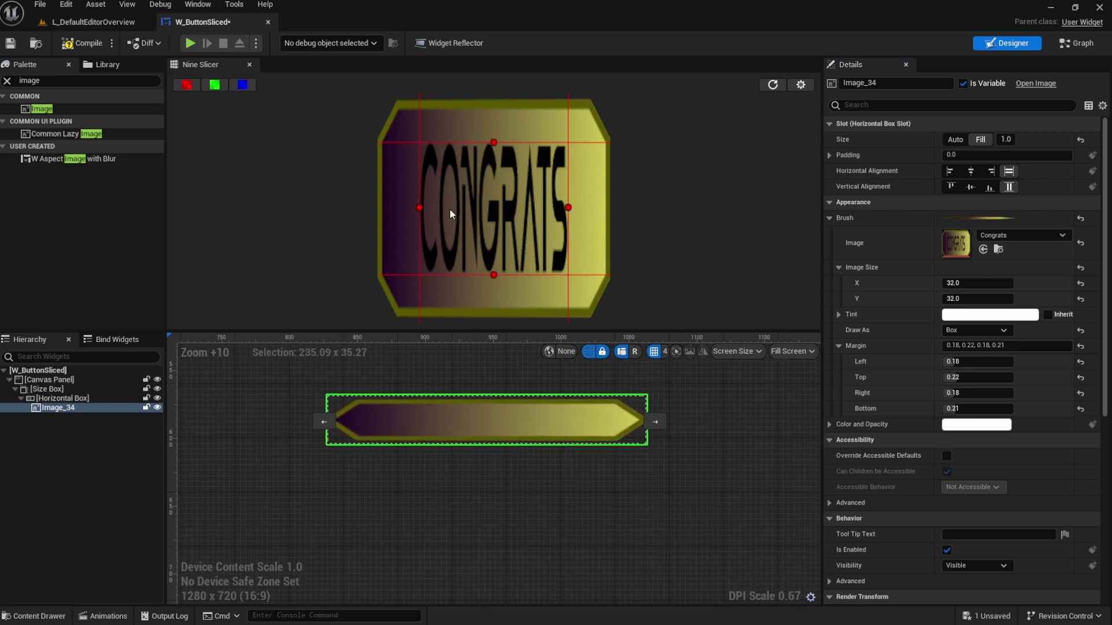
scroll(367, 422, "up", 3)
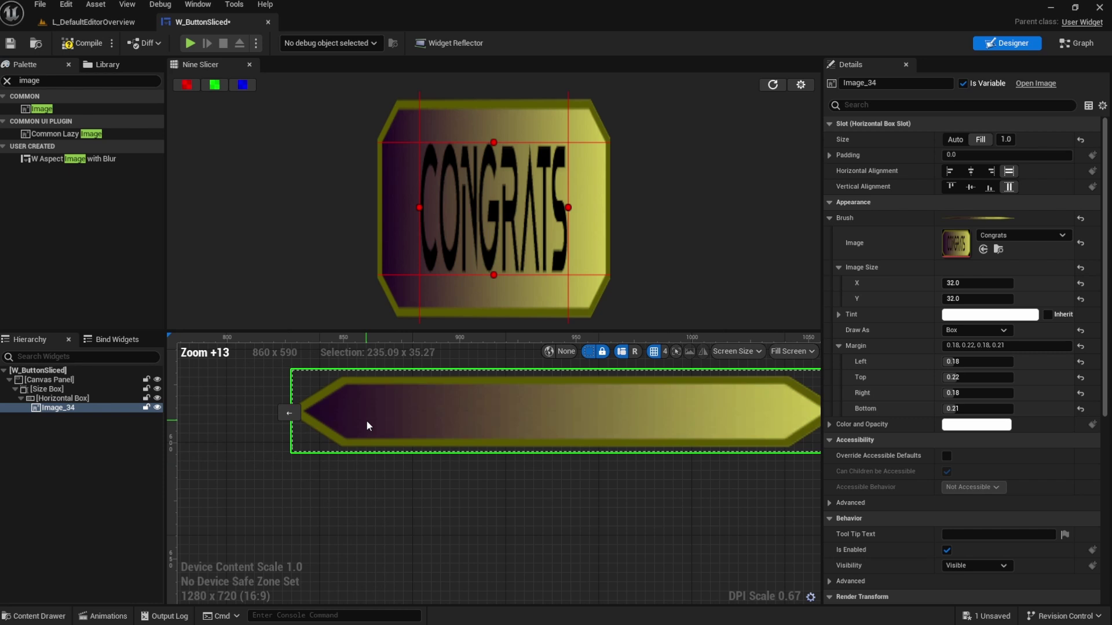
scroll(370, 422, "down", 3)
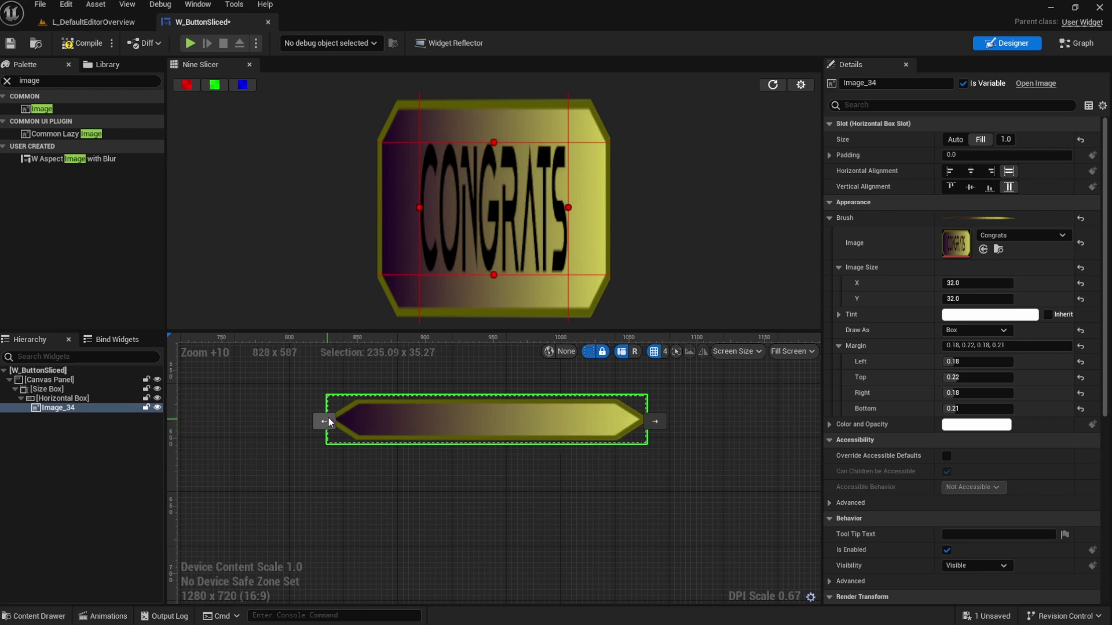
scroll(376, 405, "up", 2)
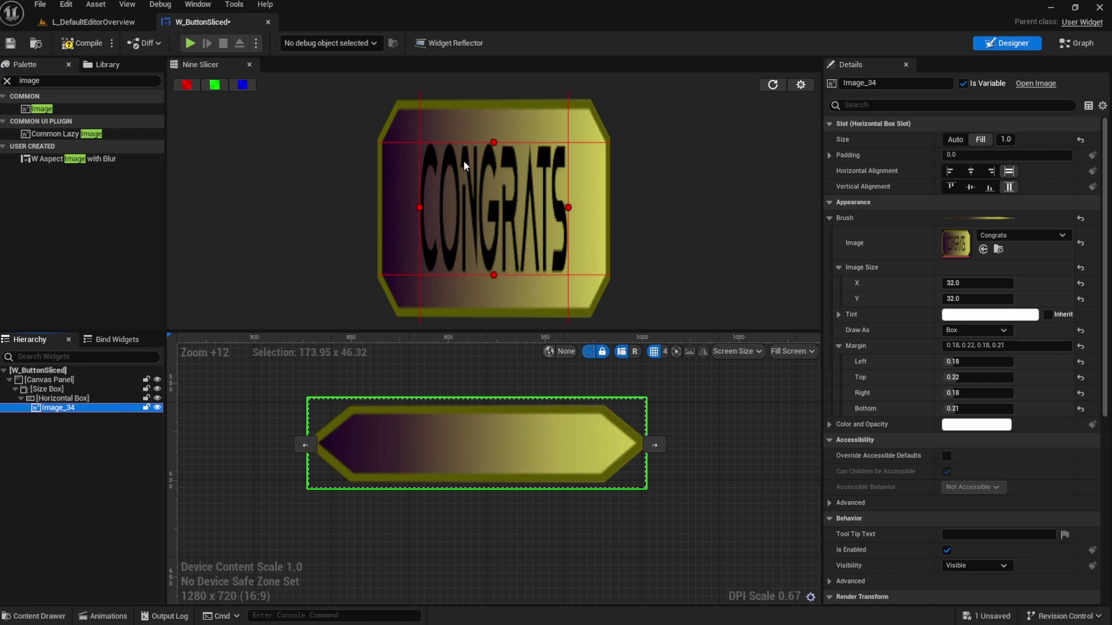
Reset margins to 0.0, test green and blue slice-guide colours, return to red, and open settings
left_click(766, 88)
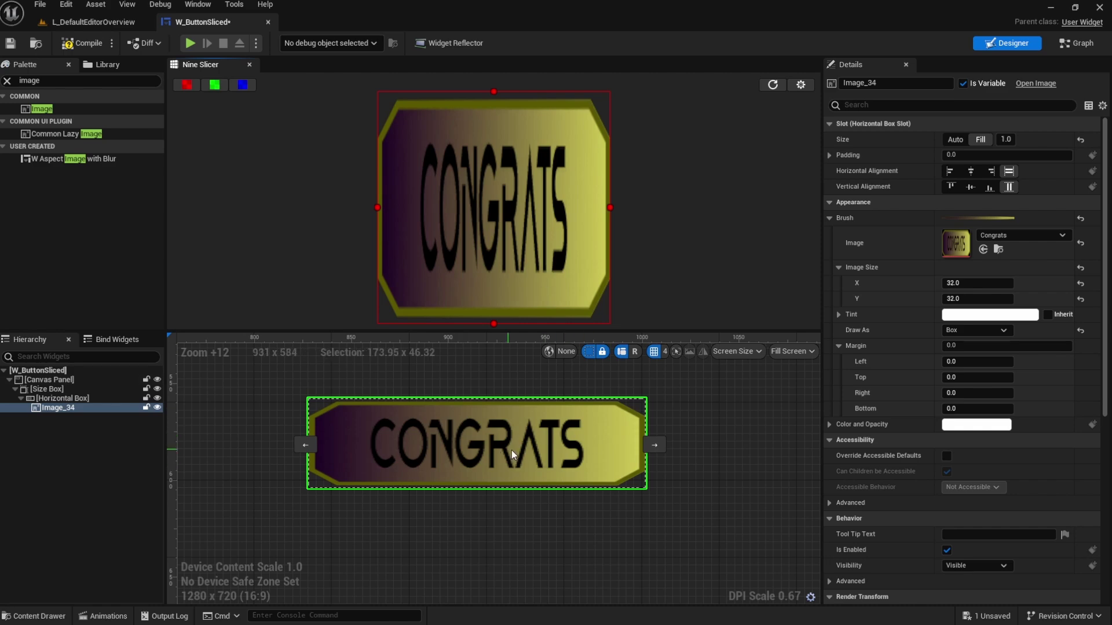
left_click(214, 87)
left_click(240, 86)
left_click(214, 86)
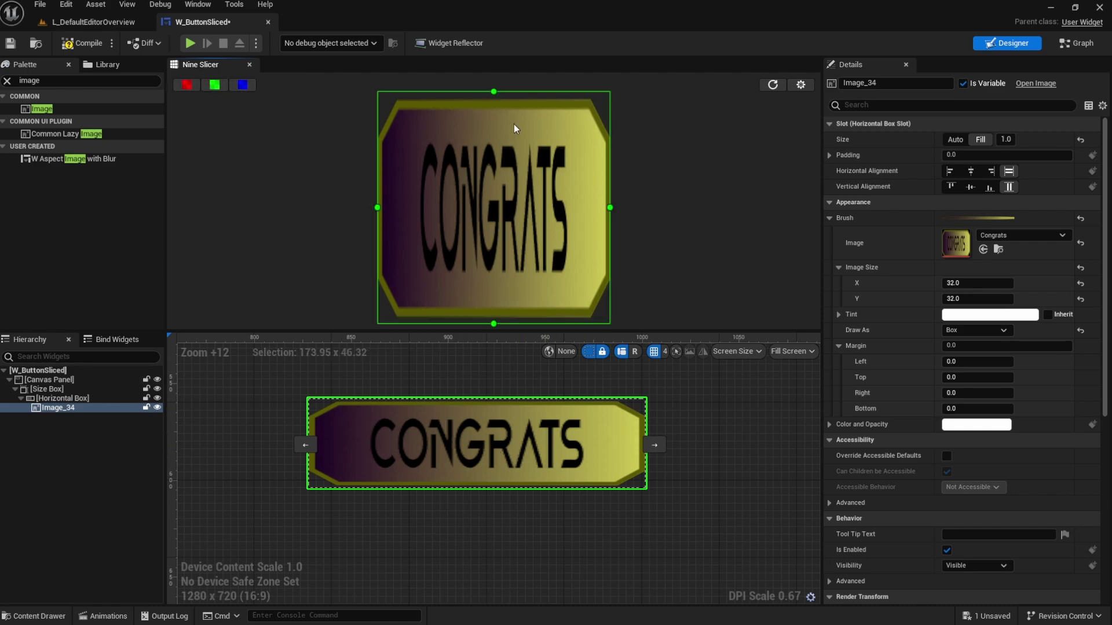
left_click(249, 86)
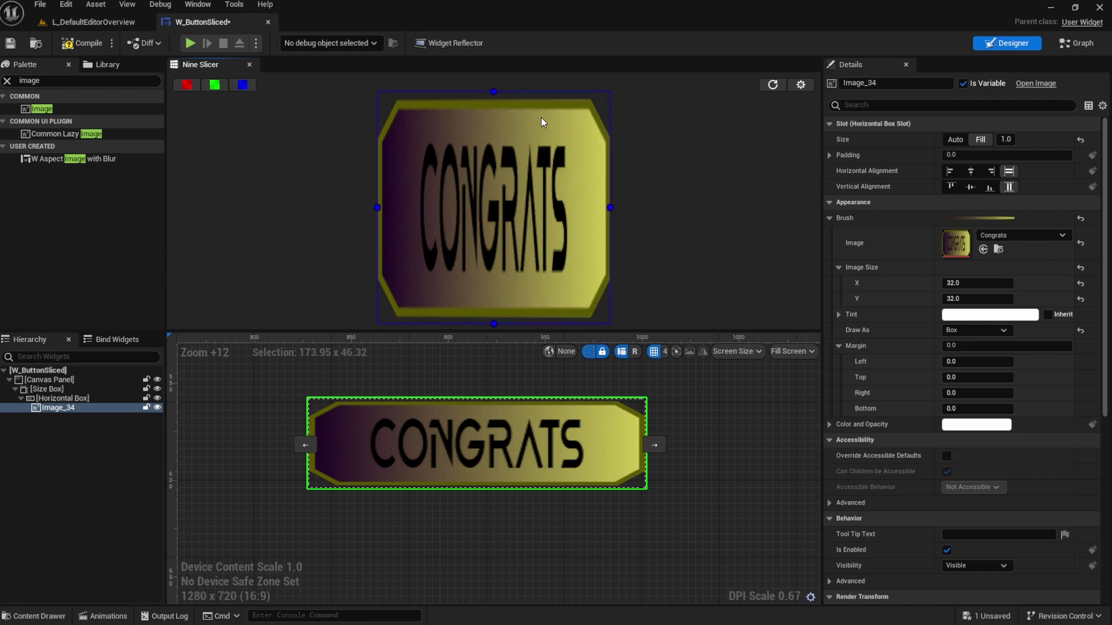
left_click(188, 87)
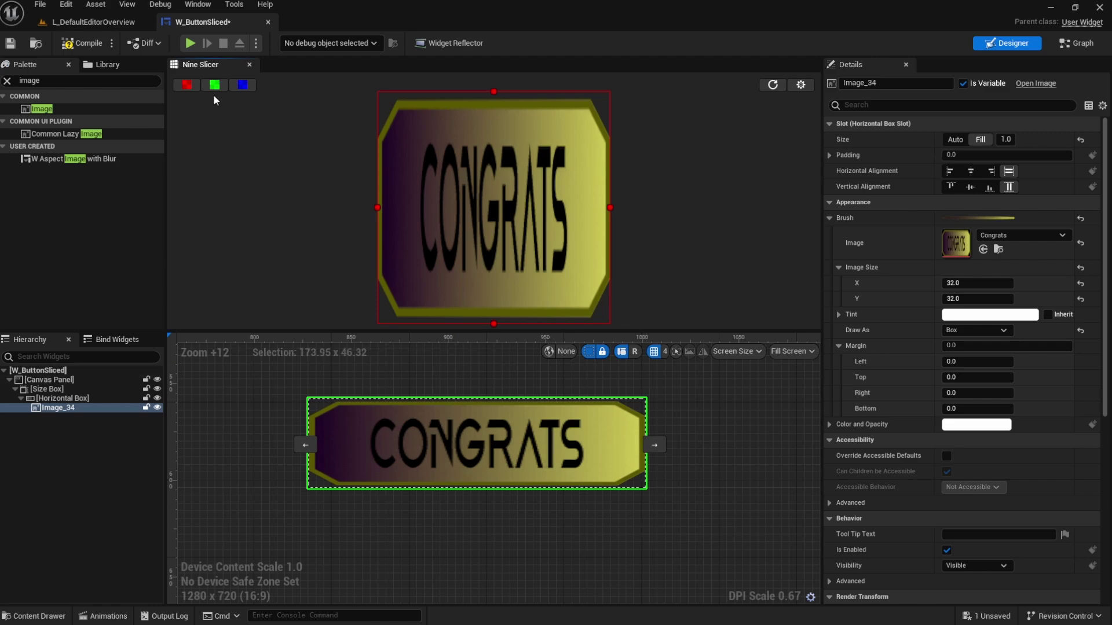
left_click(801, 88)
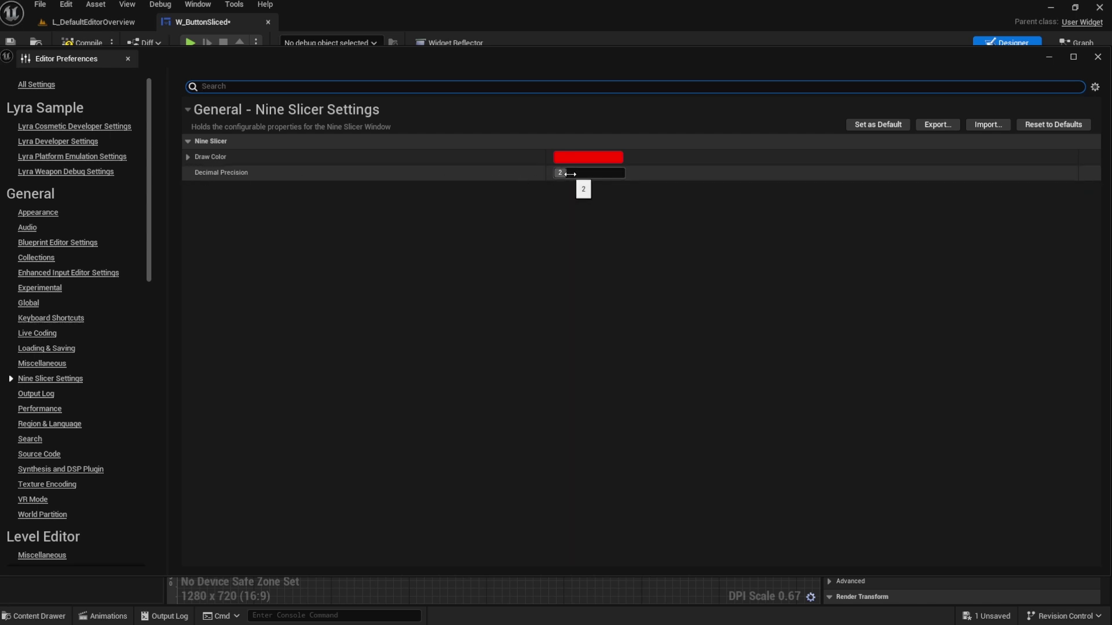
Try Nine Slicer Decimal Precision 4, then set it back to 2
left_click_drag(571, 174, 574, 174)
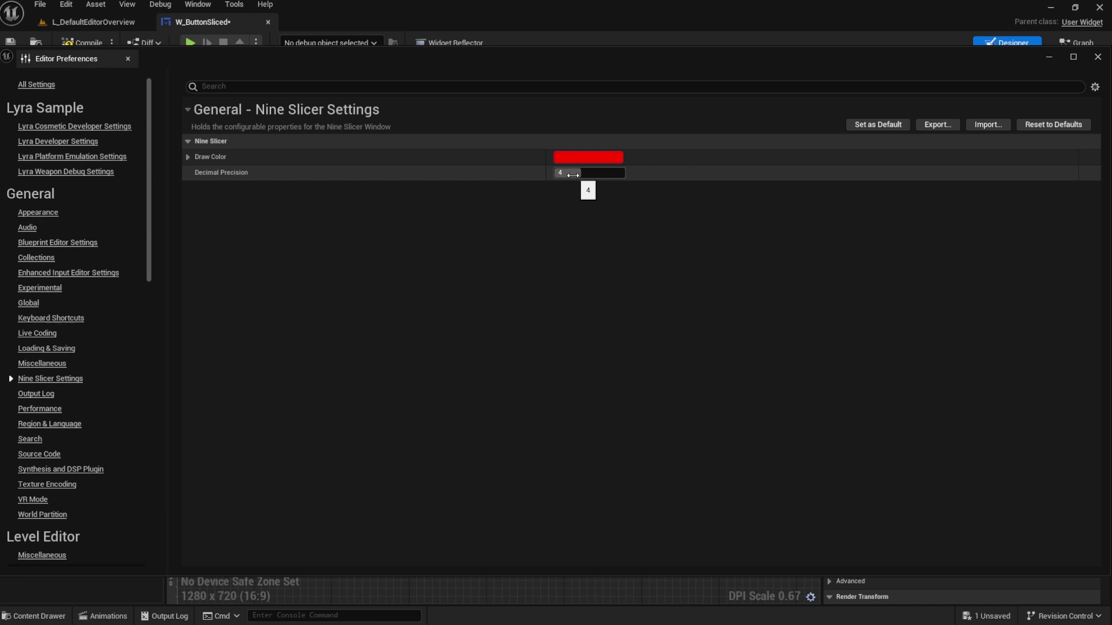
left_click_drag(573, 175, 559, 173)
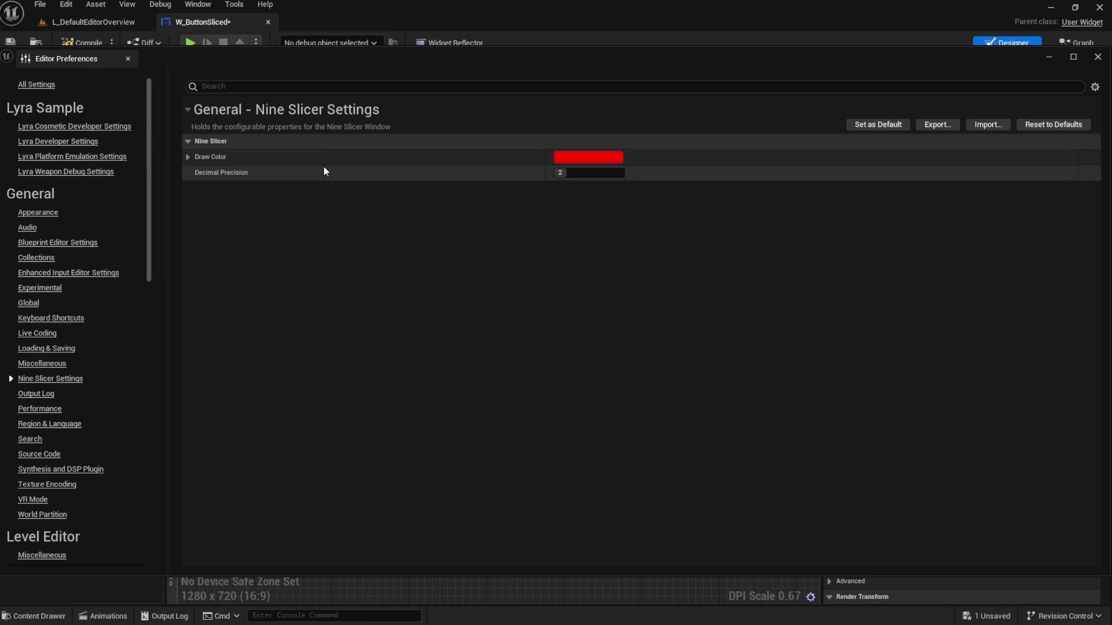
left_click(127, 58)
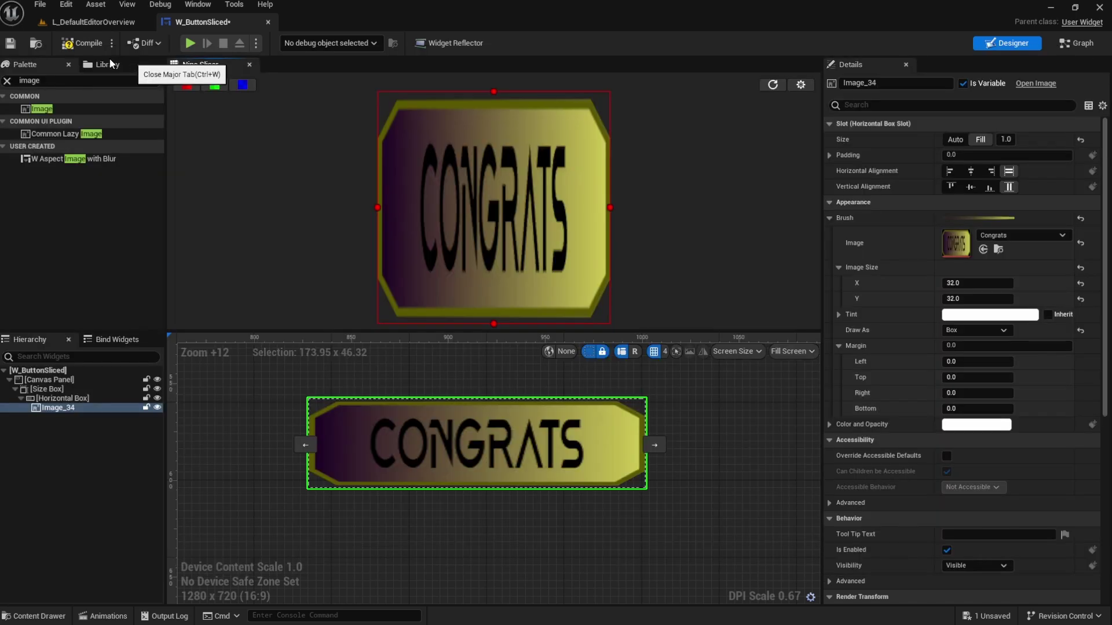